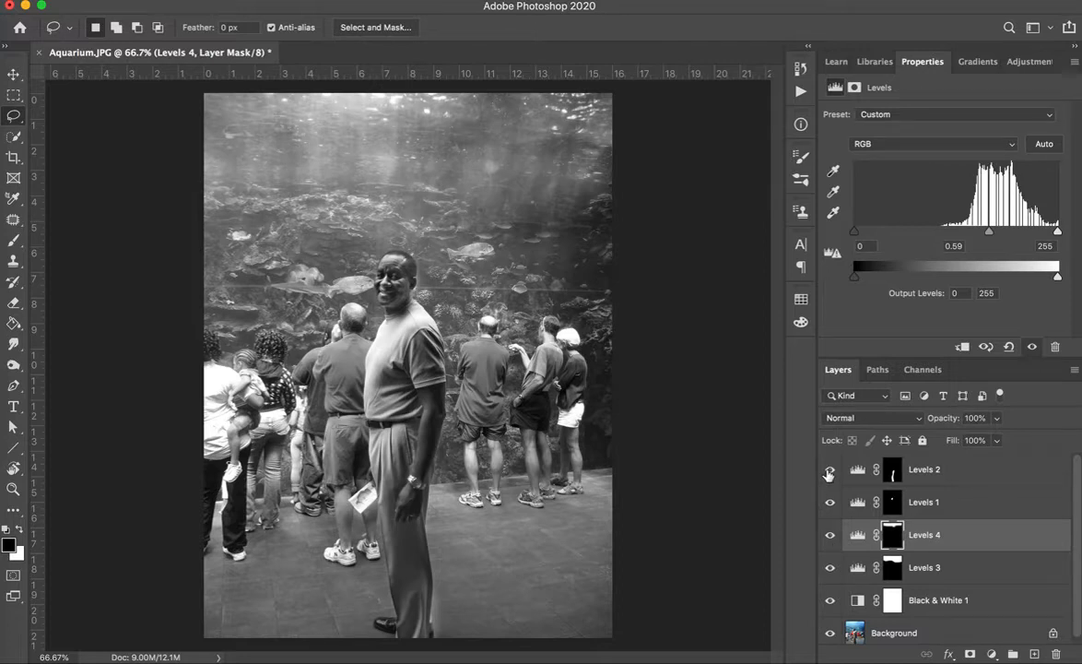
- Compare the original colour photo with the edit by hiding the adjustment layers and showing Black & White 1 and the Levels layers again
{"action": "left_click_drag", "start_coordinate": [830, 473], "coordinate": [832, 600]}
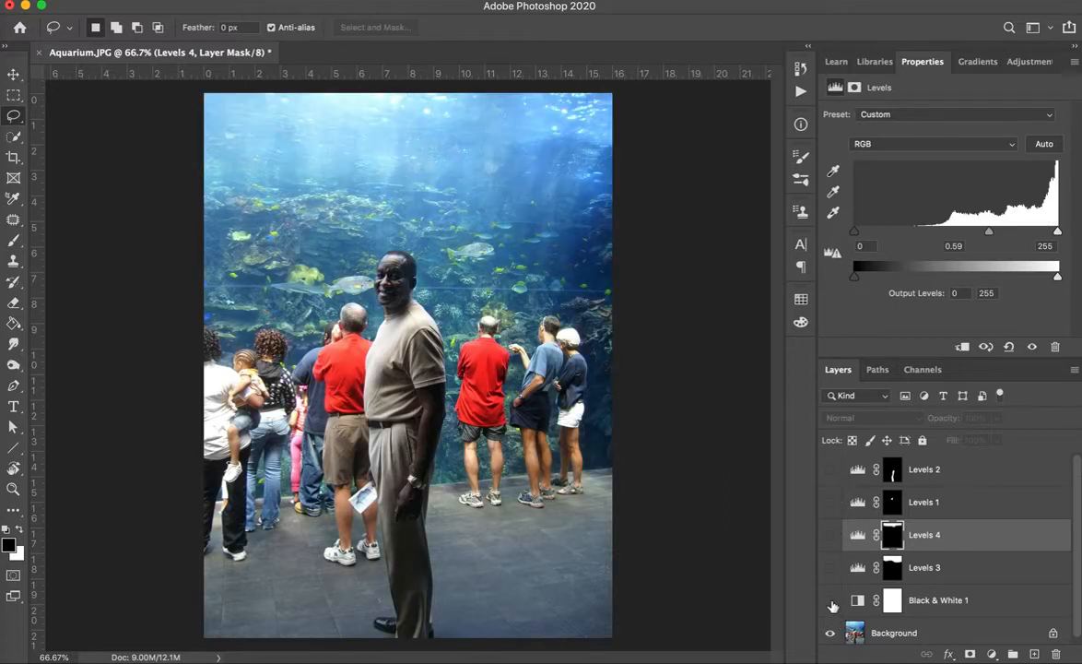
{"action": "left_click", "coordinate": [830, 600]}
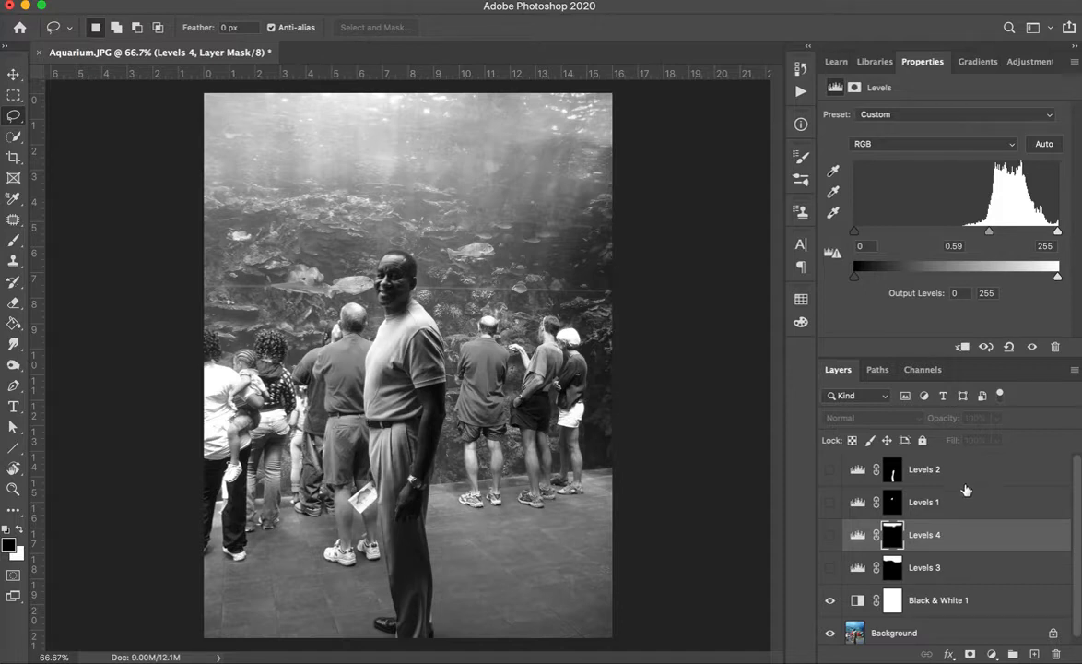
{"action": "left_click", "coordinate": [831, 541]}
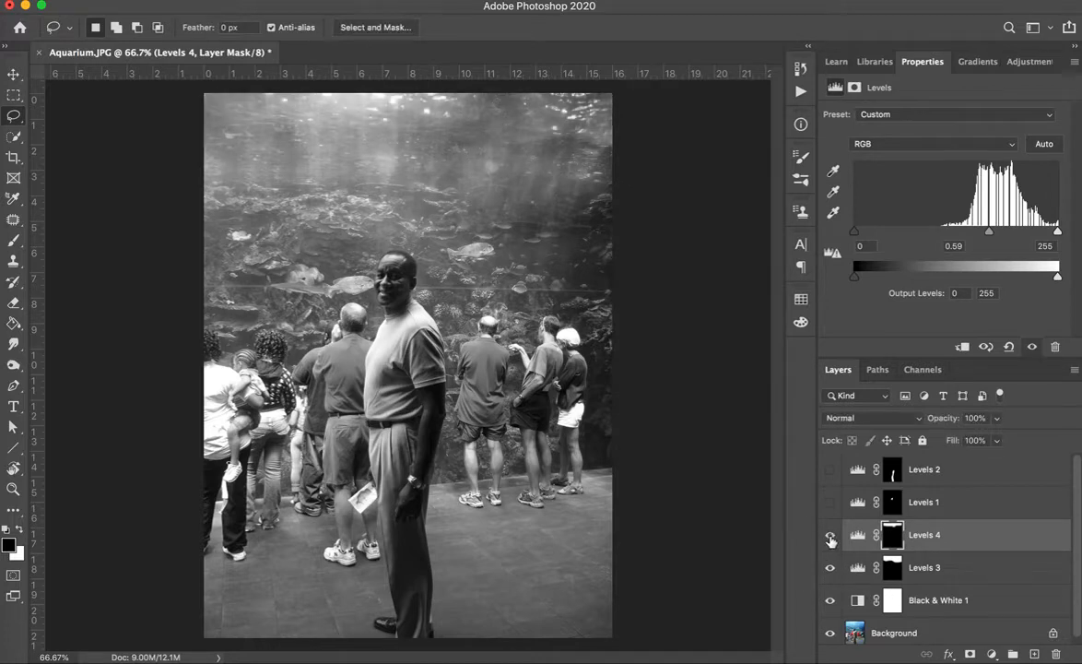
{"action": "left_click", "coordinate": [831, 536]}
{"action": "left_click_drag", "start_coordinate": [829, 538], "coordinate": [836, 573]}
{"action": "left_click", "coordinate": [830, 503]}
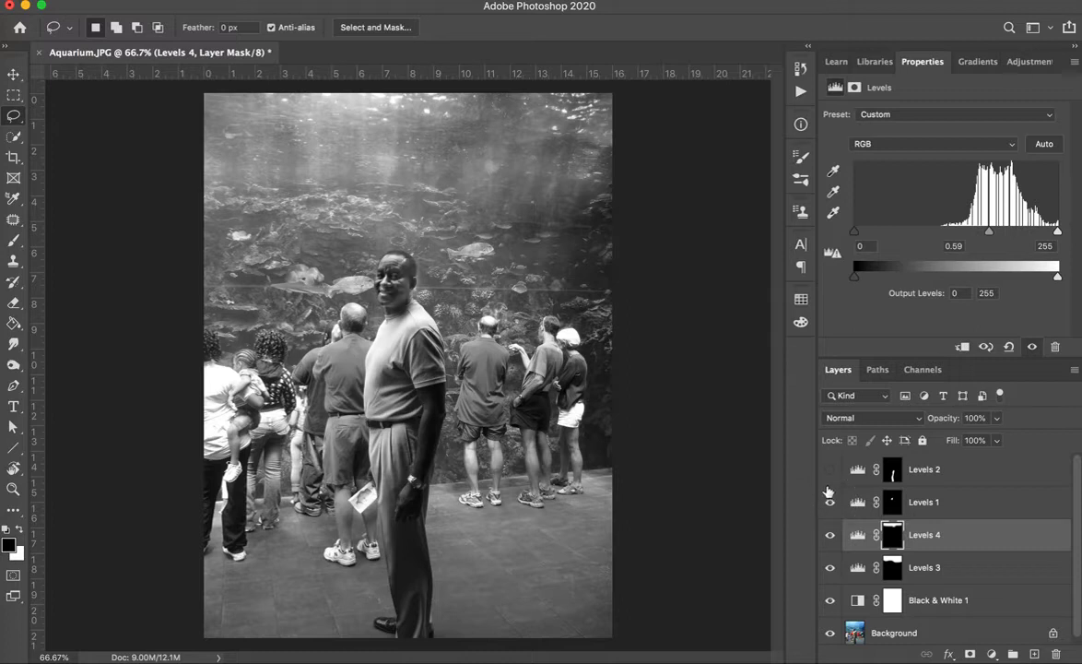
{"action": "left_click", "coordinate": [830, 472]}
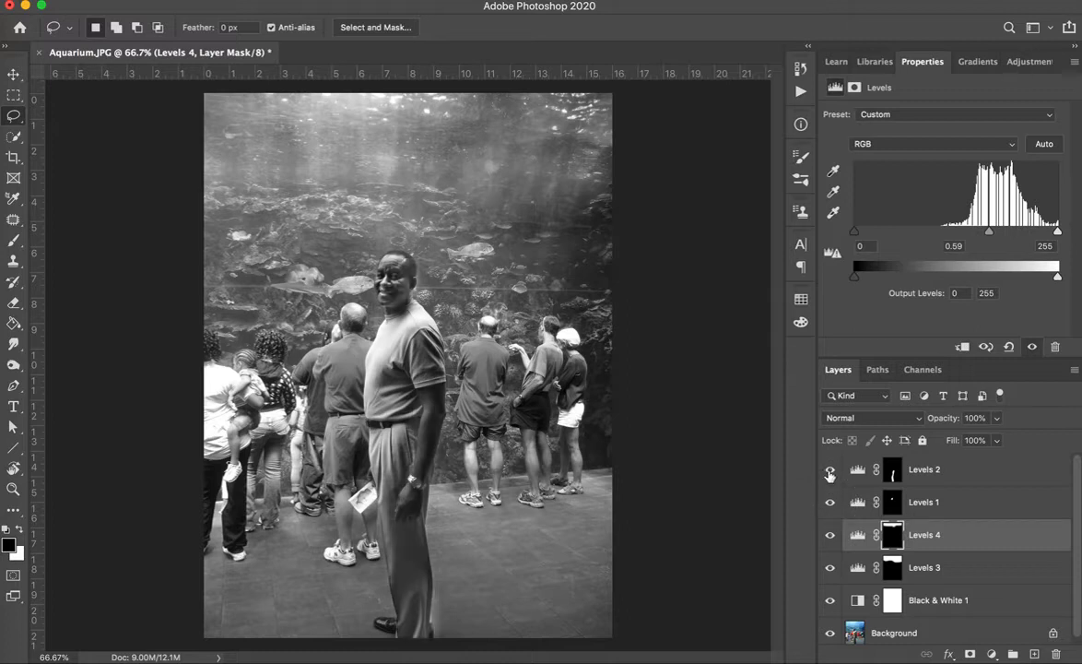
- Hide the Levels 1, Levels 2, Levels 3 and Levels 4 layers, leaving only Black & White 1 shown above the background
{"action": "left_click_drag", "start_coordinate": [833, 470], "coordinate": [840, 577]}
{"action": "left_click_drag", "start_coordinate": [829, 469], "coordinate": [829, 567]}
{"action": "left_click_drag", "start_coordinate": [830, 469], "coordinate": [829, 540]}
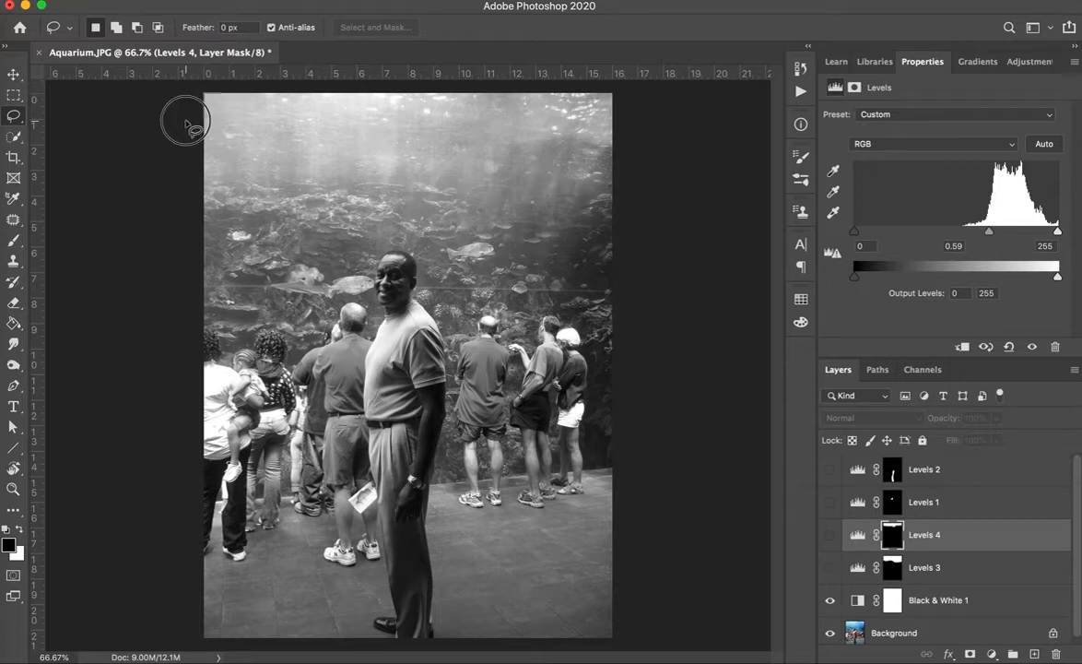
- Try outlining the bright water across the upper part of the aquarium with an unfeathered Lasso selection
{"action": "mouse_move", "coordinate": [205, 205]}
{"action": "left_mouse_down"}
{"action": "mouse_move", "coordinate": [260, 213]}
{"action": "mouse_move", "coordinate": [327, 196]}
{"action": "mouse_move", "coordinate": [439, 212]}
{"action": "mouse_move", "coordinate": [469, 238]}
{"action": "mouse_move", "coordinate": [497, 234]}
{"action": "mouse_move", "coordinate": [523, 177]}
{"action": "mouse_move", "coordinate": [647, 143]}
{"action": "mouse_move", "coordinate": [651, 103]}
{"action": "left_mouse_up"}
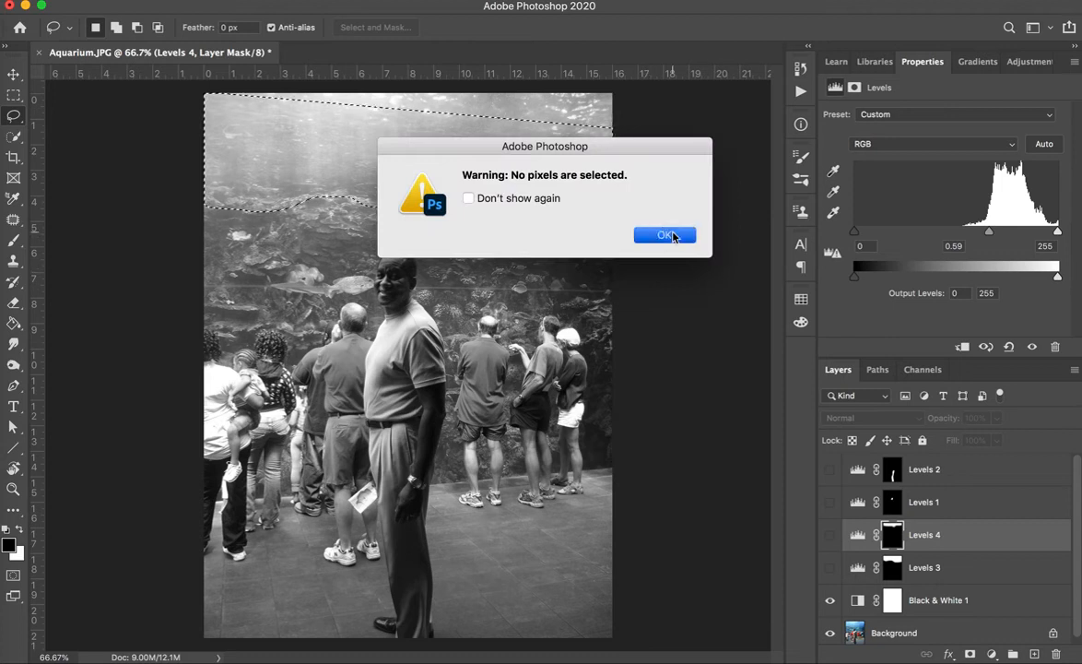
{"action": "left_click", "coordinate": [621, 219]}
{"action": "mouse_move", "coordinate": [204, 176]}
{"action": "left_mouse_down"}
{"action": "mouse_move", "coordinate": [269, 207]}
{"action": "mouse_move", "coordinate": [319, 195]}
{"action": "mouse_move", "coordinate": [377, 224]}
{"action": "mouse_move", "coordinate": [435, 226]}
{"action": "mouse_move", "coordinate": [496, 188]}
{"action": "mouse_move", "coordinate": [534, 184]}
{"action": "mouse_move", "coordinate": [603, 150]}
{"action": "mouse_move", "coordinate": [636, 95]}
{"action": "left_mouse_up"}
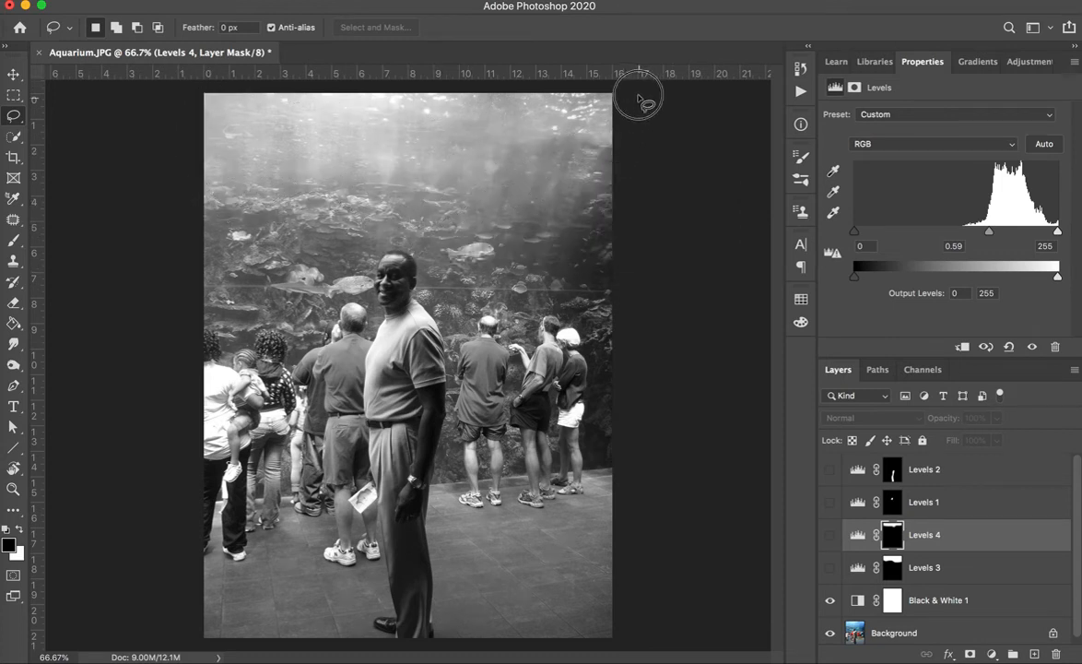
{"action": "mouse_move", "coordinate": [204, 191]}
{"action": "left_mouse_down"}
{"action": "mouse_move", "coordinate": [275, 187]}
{"action": "mouse_move", "coordinate": [509, 217]}
{"action": "mouse_move", "coordinate": [519, 171]}
{"action": "mouse_move", "coordinate": [615, 139]}
{"action": "mouse_move", "coordinate": [647, 110]}
{"action": "left_mouse_up"}
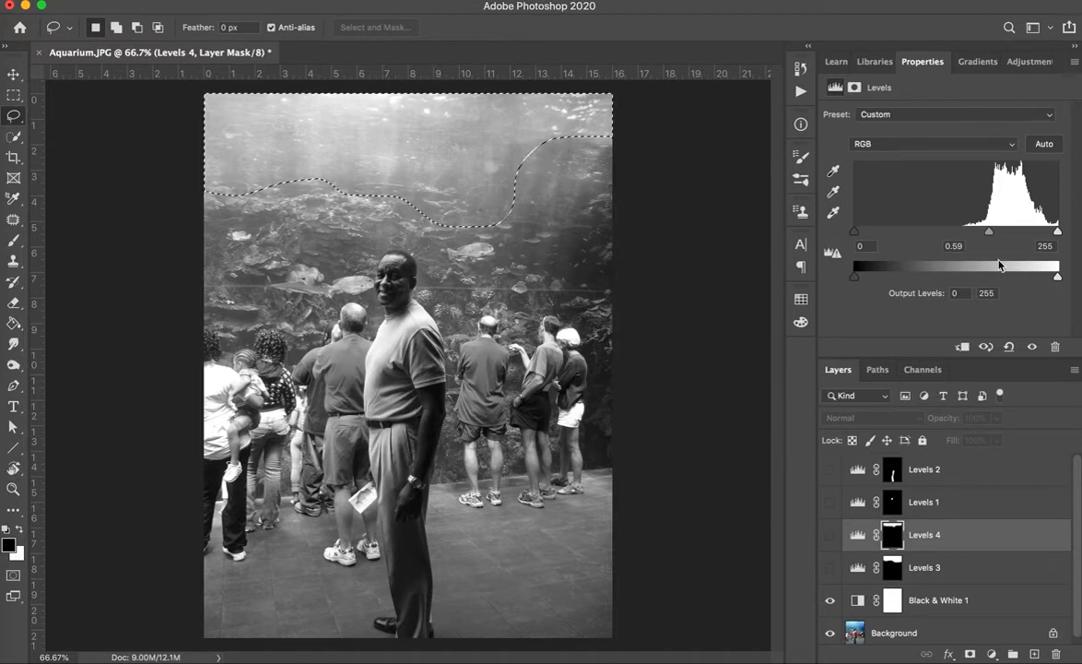
- Try darkening the unfeathered water selection with a Levels adjustment at midtones 0.38, then undo the adjustment and deselect
{"action": "left_click", "coordinate": [1018, 61]}
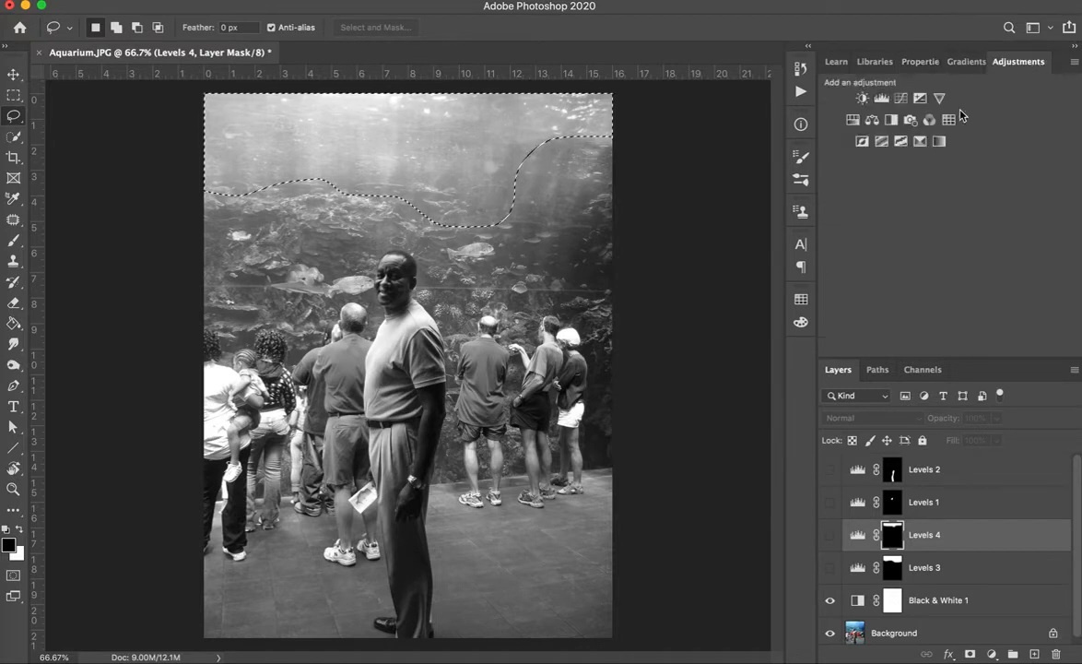
{"action": "left_click", "coordinate": [884, 101]}
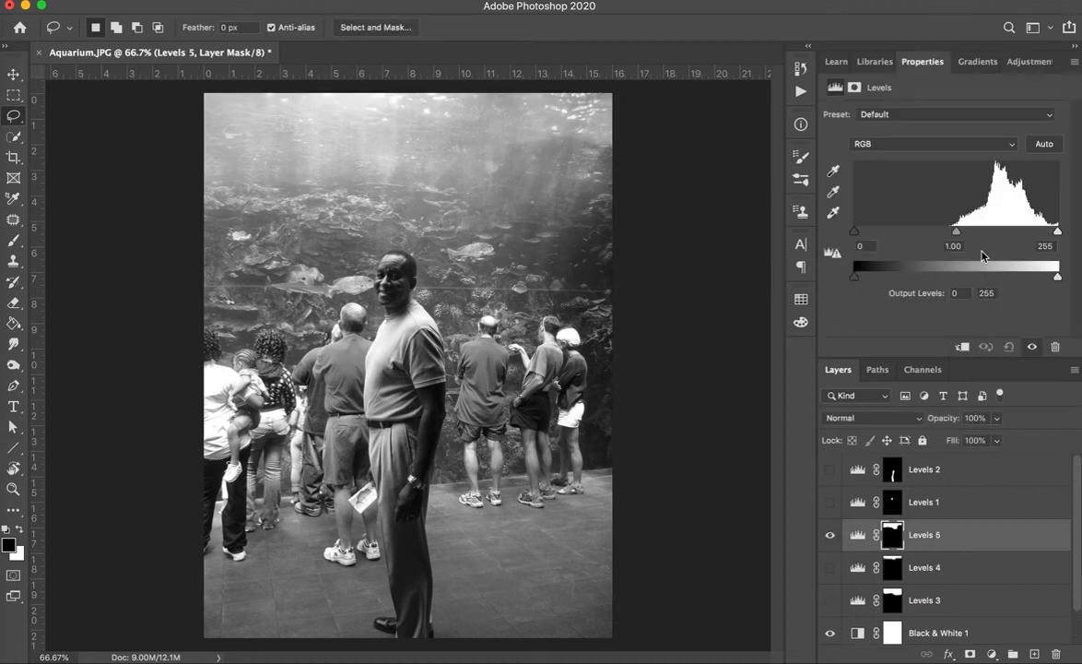
{"action": "left_click_drag", "start_coordinate": [956, 232], "coordinate": [1012, 236]}
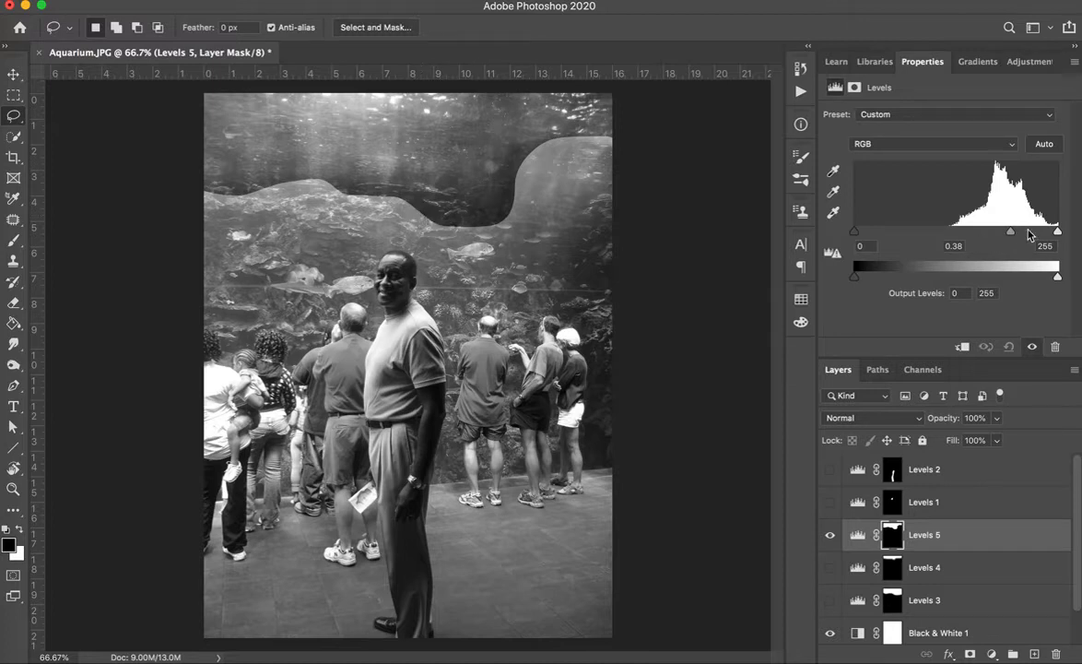
{"action": "key", "text": "super+z"}
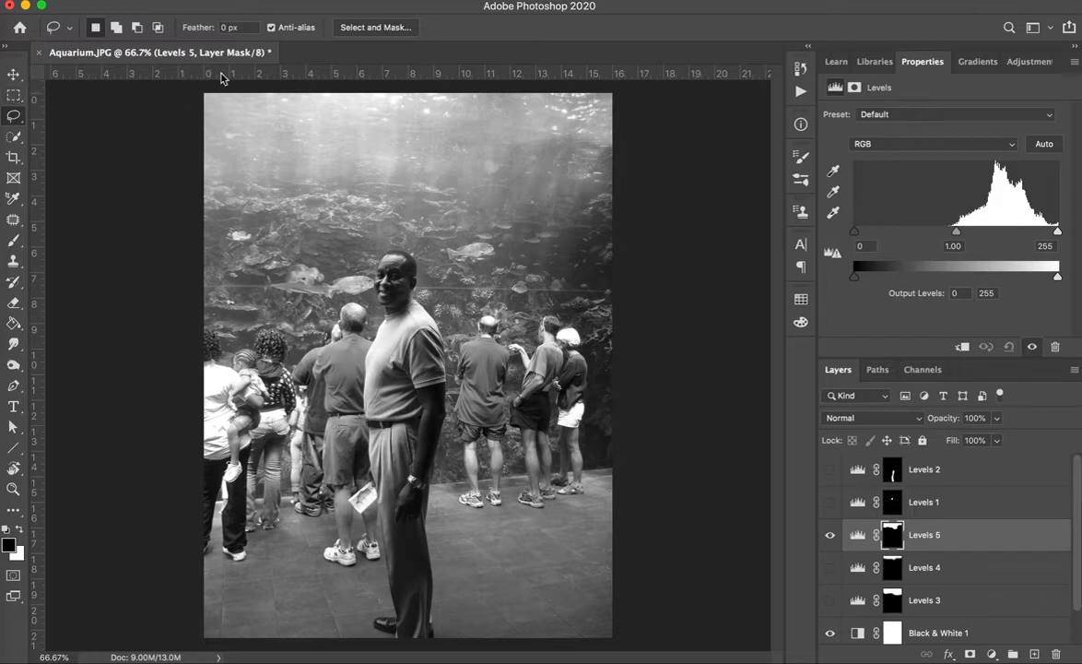
{"action": "key", "text": "super+z"}
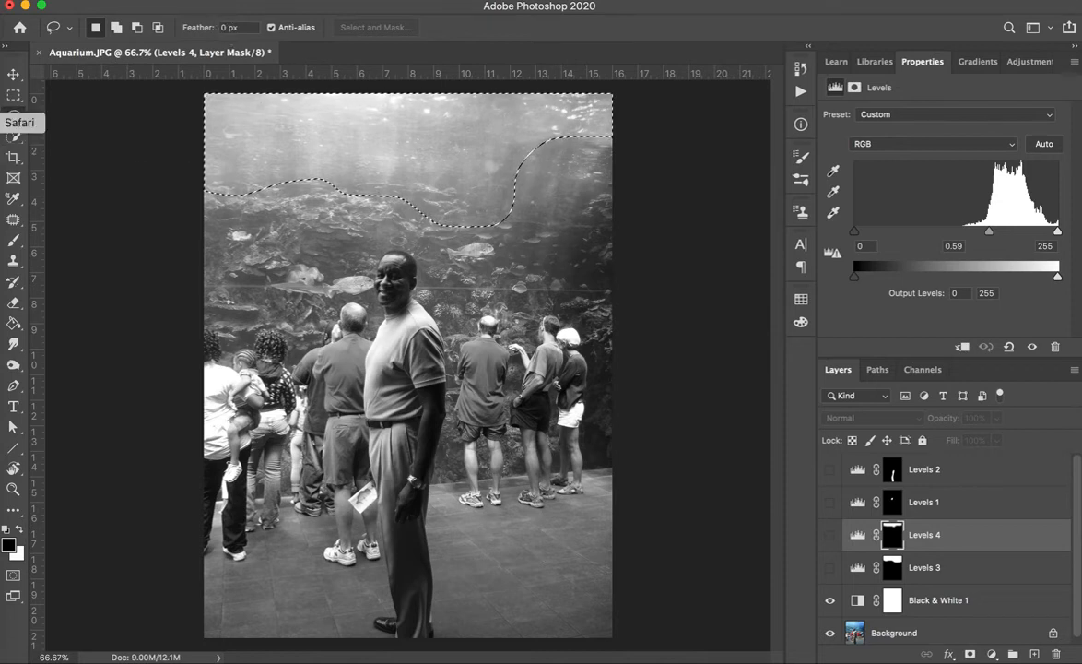
{"action": "left_click", "coordinate": [264, 137]}
- Lasso the bright water along the photo's upper edge and open Select and Mask with the Black & White 1 layer active
{"action": "mouse_move", "coordinate": [201, 95]}
{"action": "left_mouse_down"}
{"action": "mouse_move", "coordinate": [195, 191]}
{"action": "mouse_move", "coordinate": [300, 215]}
{"action": "mouse_move", "coordinate": [382, 191]}
{"action": "mouse_move", "coordinate": [523, 206]}
{"action": "mouse_move", "coordinate": [642, 152]}
{"action": "mouse_move", "coordinate": [632, 67]}
{"action": "mouse_move", "coordinate": [238, 62]}
{"action": "mouse_move", "coordinate": [202, 83]}
{"action": "left_mouse_up"}
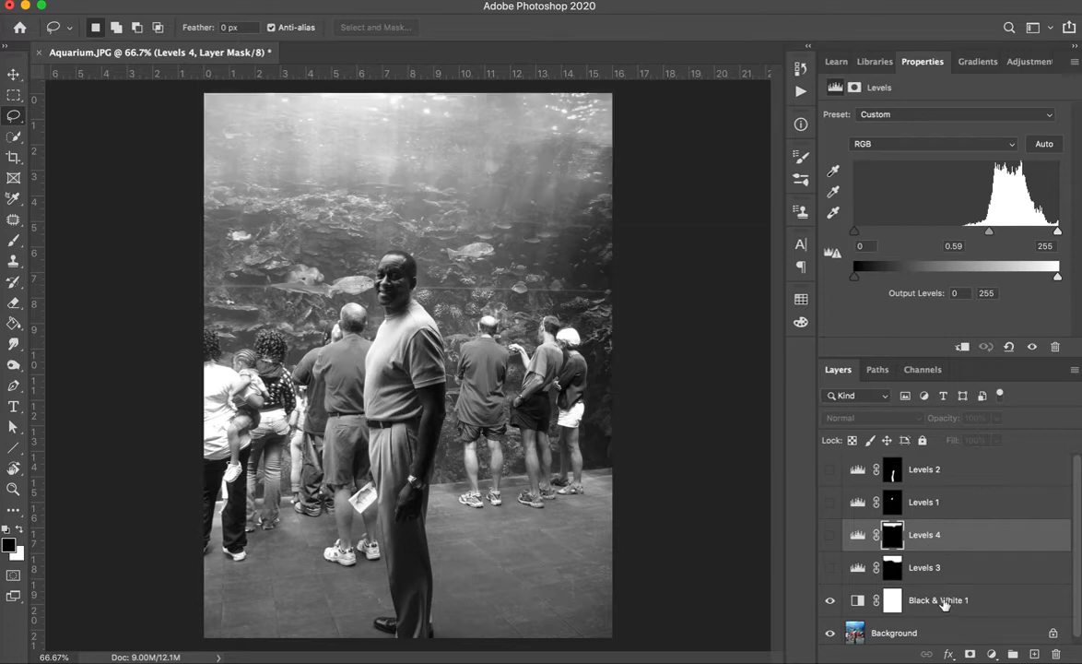
{"action": "left_click", "coordinate": [887, 604]}
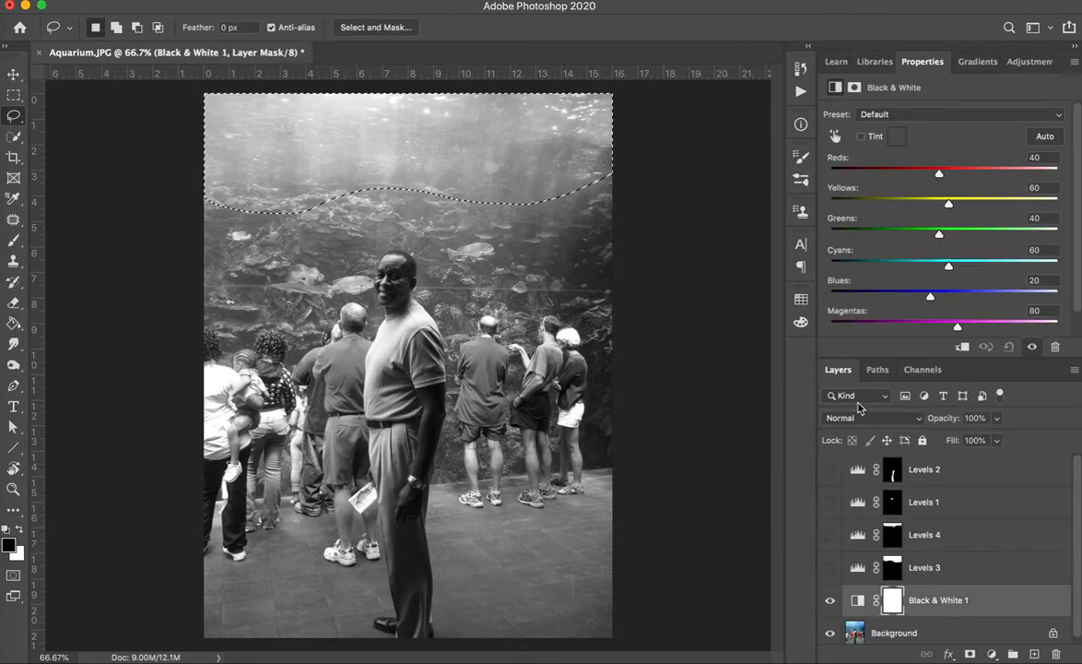
{"action": "left_click", "coordinate": [373, 30]}
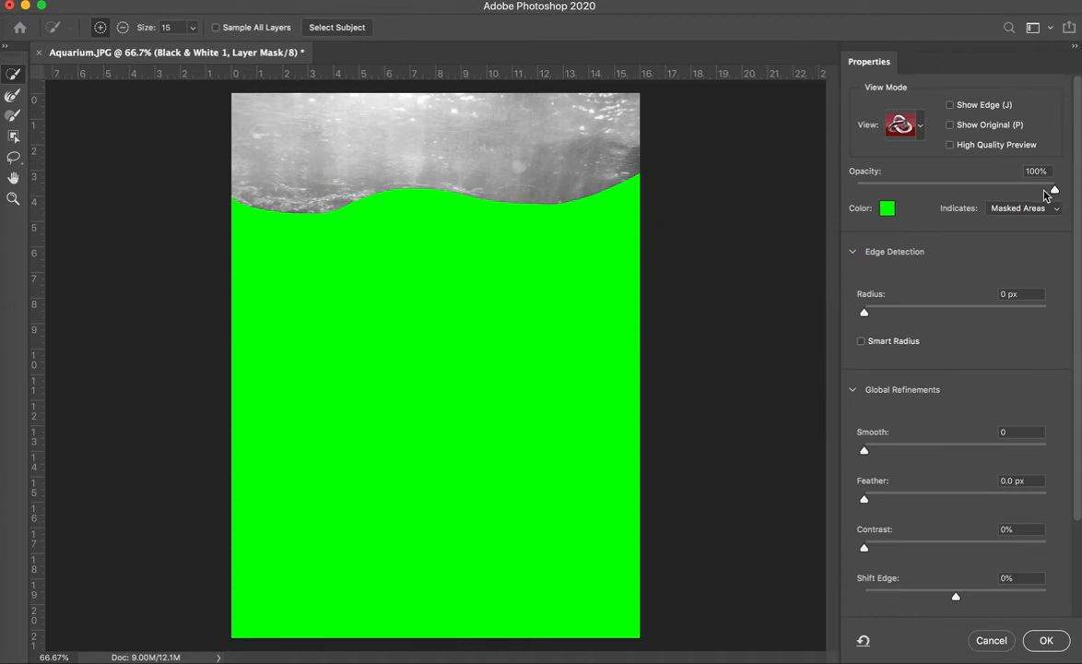
- Preview the water selection in Onion Skin view and return to the Overlay view
{"action": "left_click", "coordinate": [921, 130]}
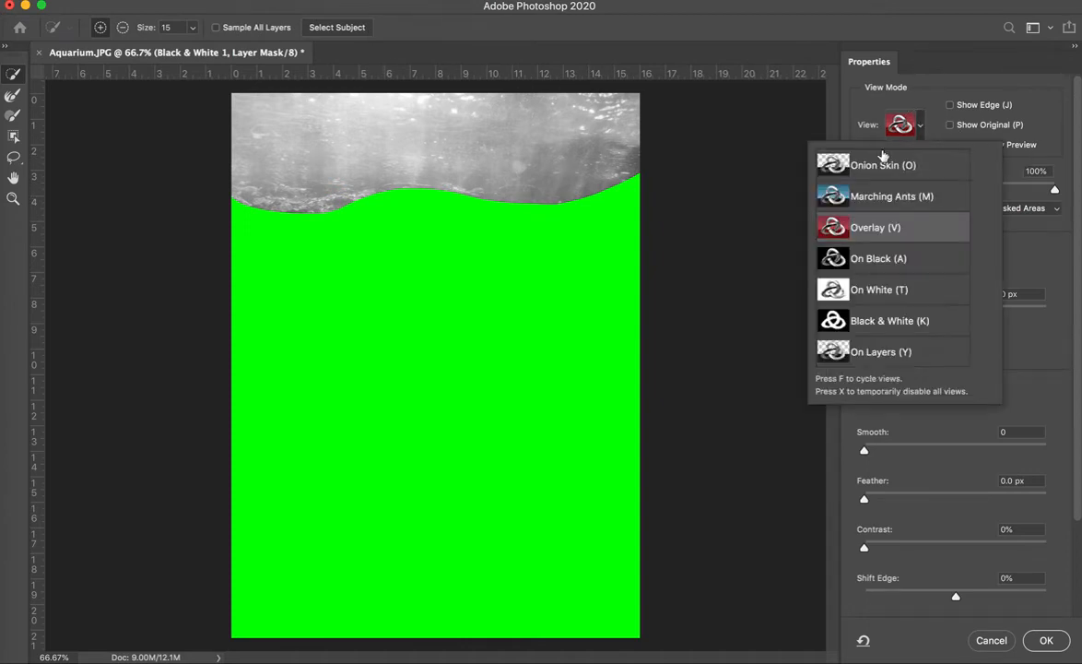
{"action": "left_click", "coordinate": [882, 165]}
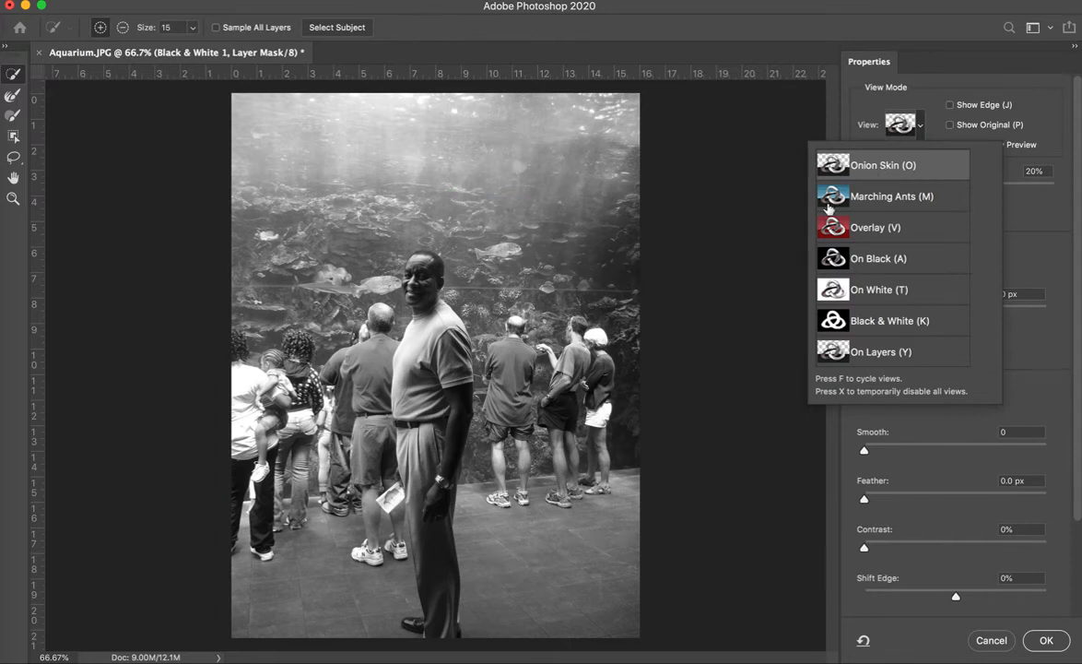
{"action": "left_click", "coordinate": [865, 233]}
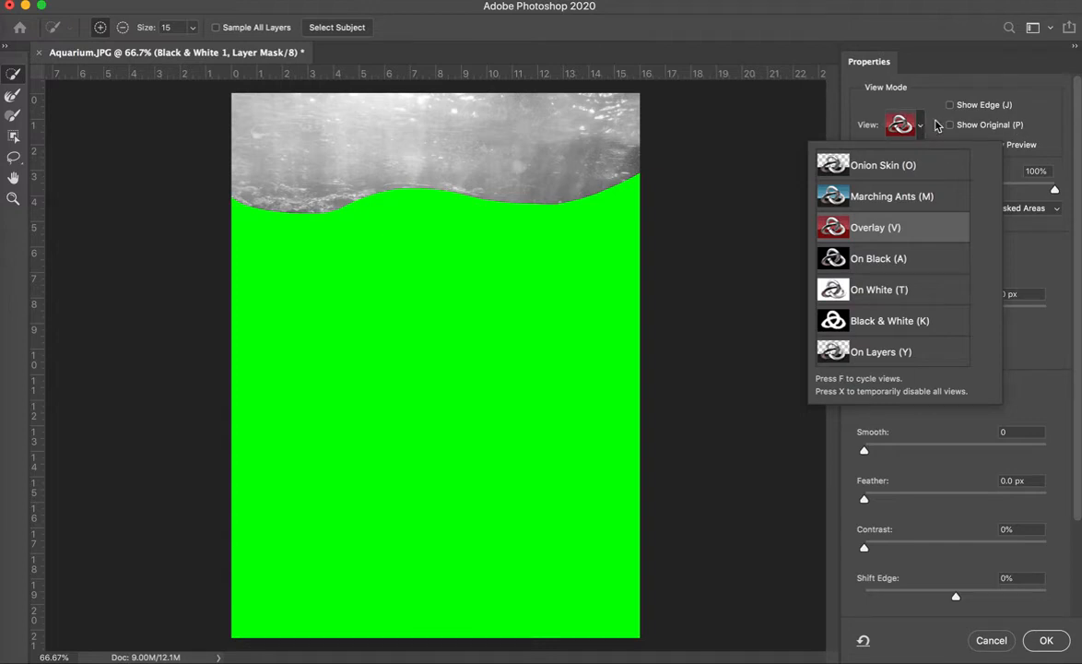
{"action": "left_click", "coordinate": [925, 126]}
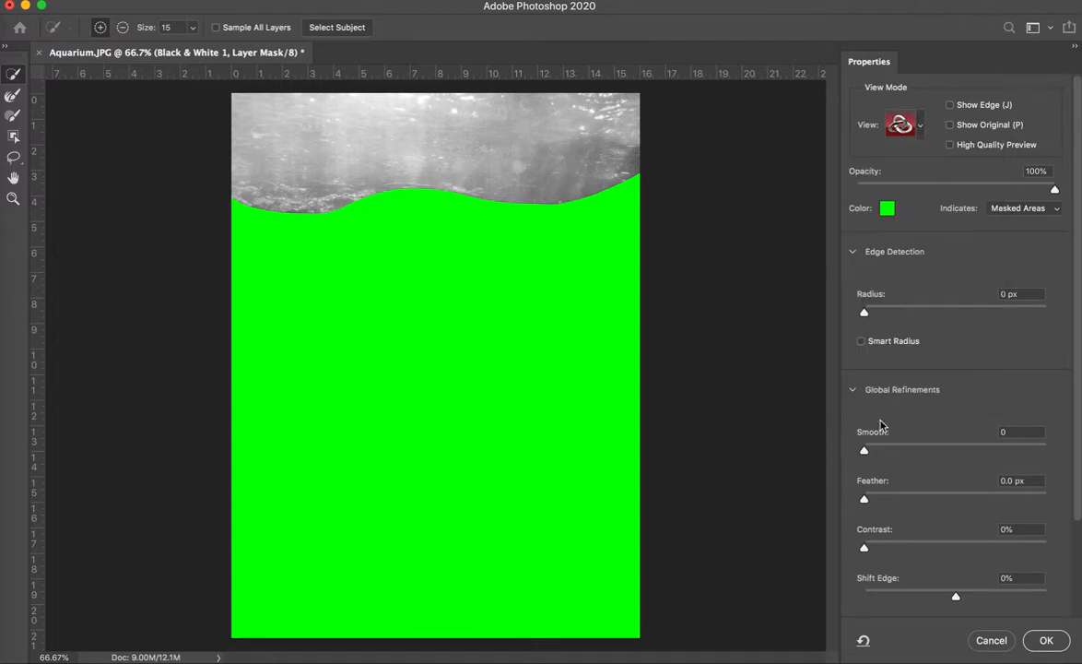
- Feather the water selection by 39.6 px, shift its edge by +9% and apply the refinement
{"action": "left_click_drag", "start_coordinate": [865, 501], "coordinate": [959, 499]}
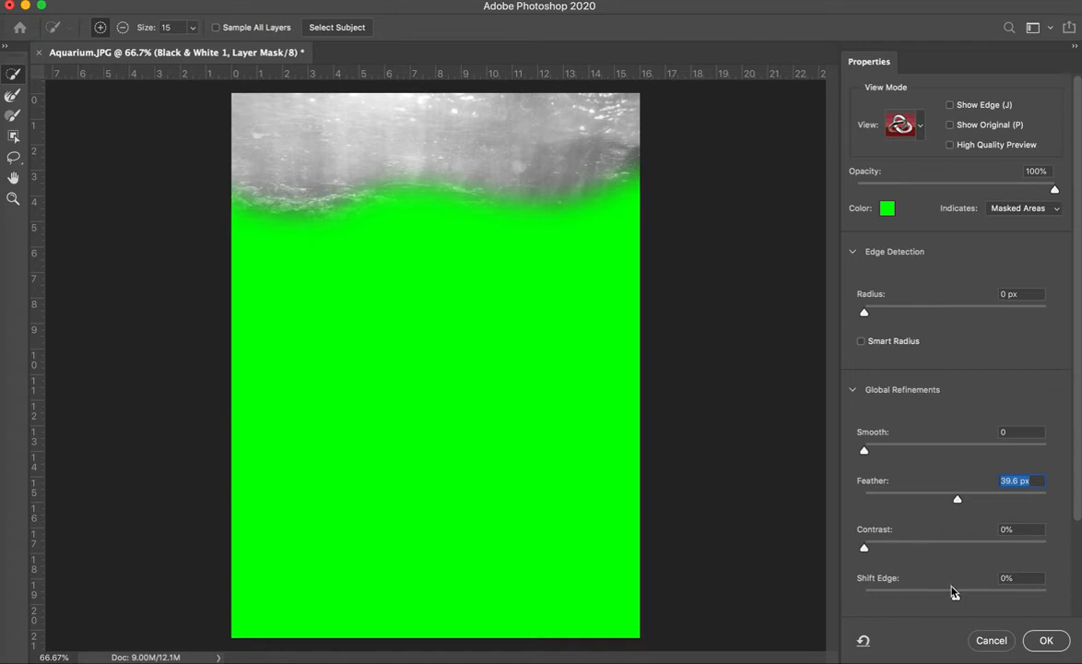
{"action": "mouse_move", "coordinate": [956, 600]}
{"action": "left_mouse_down"}
{"action": "mouse_move", "coordinate": [1042, 588]}
{"action": "mouse_move", "coordinate": [869, 599]}
{"action": "mouse_move", "coordinate": [963, 581]}
{"action": "left_mouse_up"}
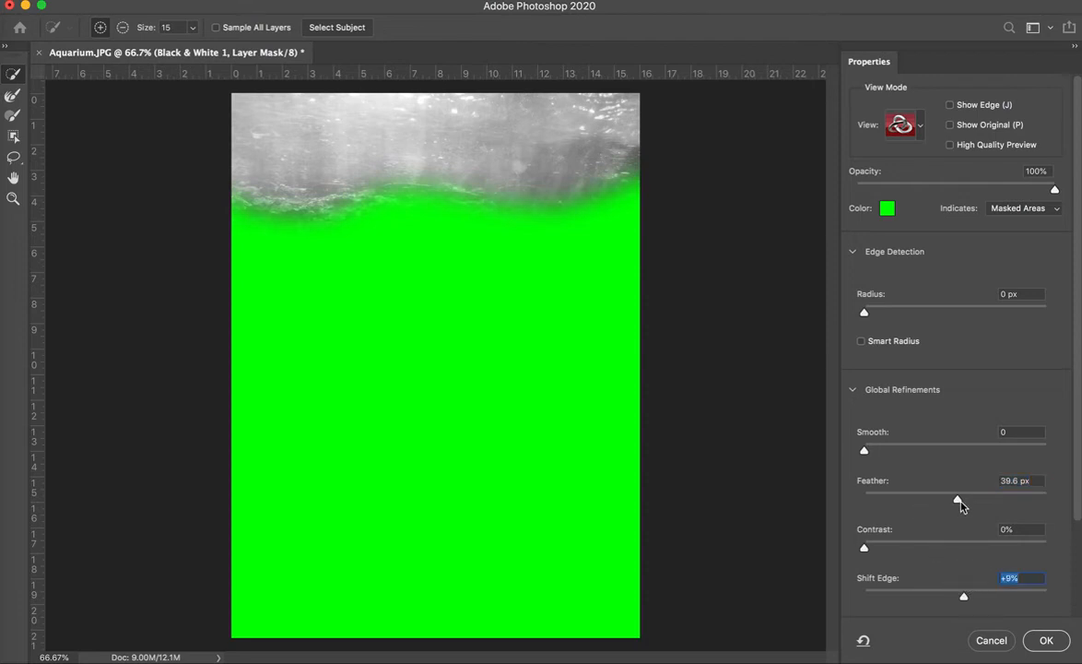
{"action": "left_click", "coordinate": [1047, 640]}
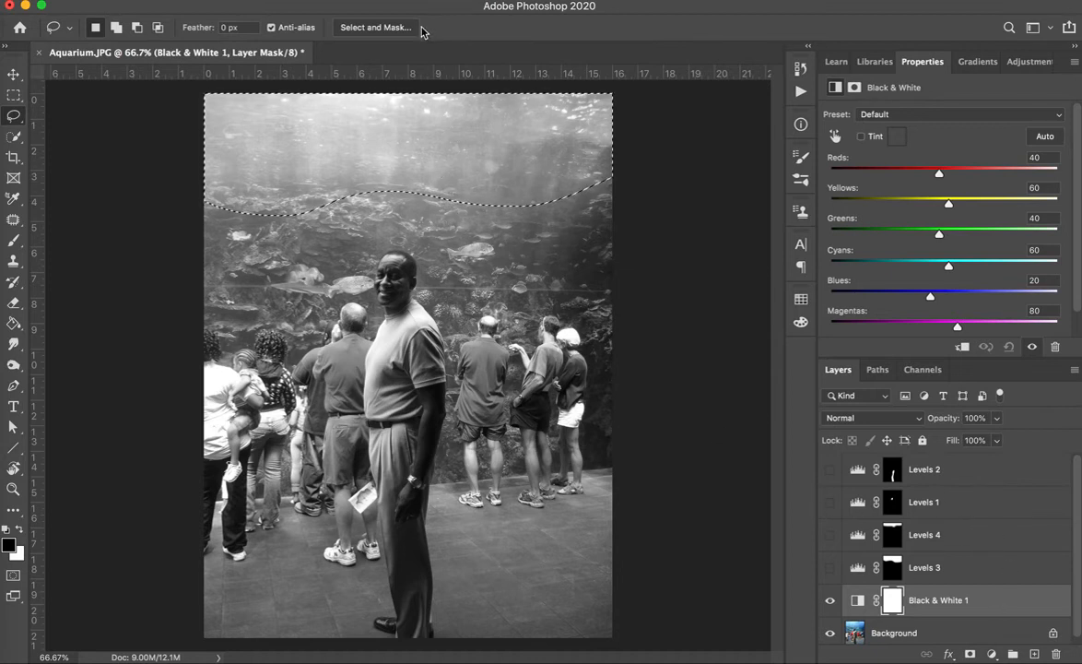
- Add a Levels adjustment layer to the feathered water selection and set its midtones to 0.63
{"action": "left_click", "coordinate": [1028, 65]}
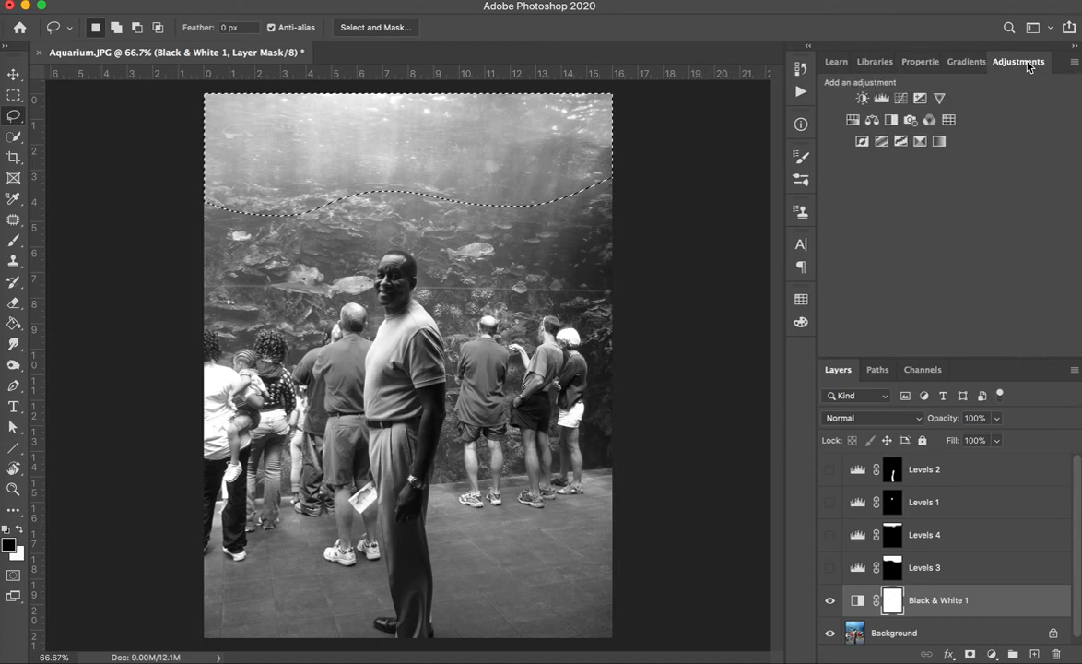
{"action": "left_click", "coordinate": [880, 101]}
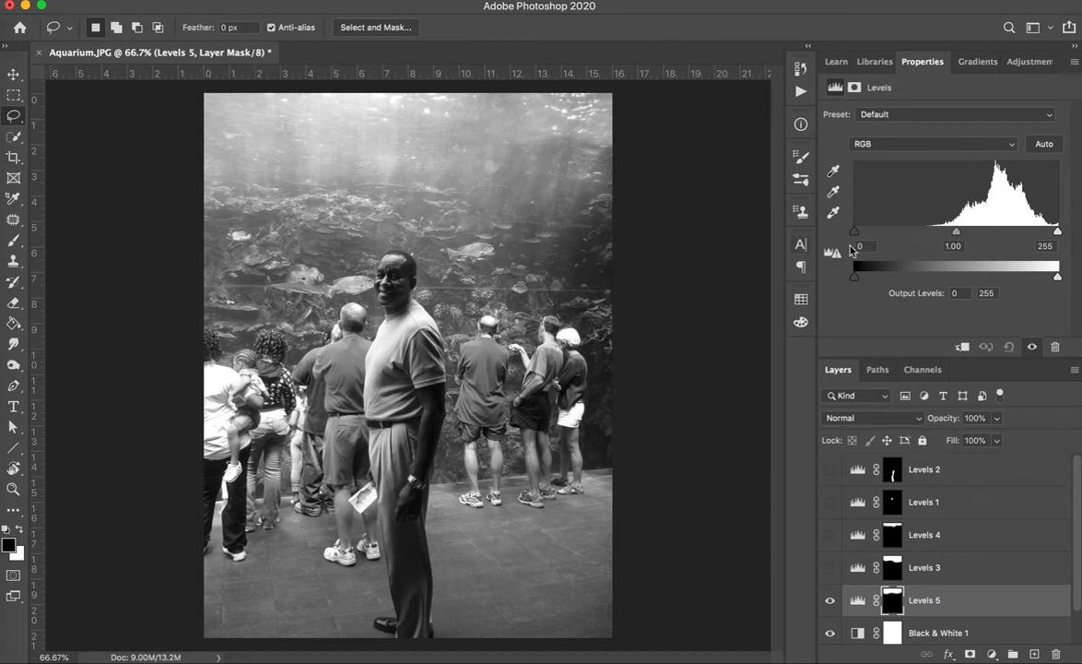
{"action": "left_click_drag", "start_coordinate": [961, 237], "coordinate": [985, 233]}
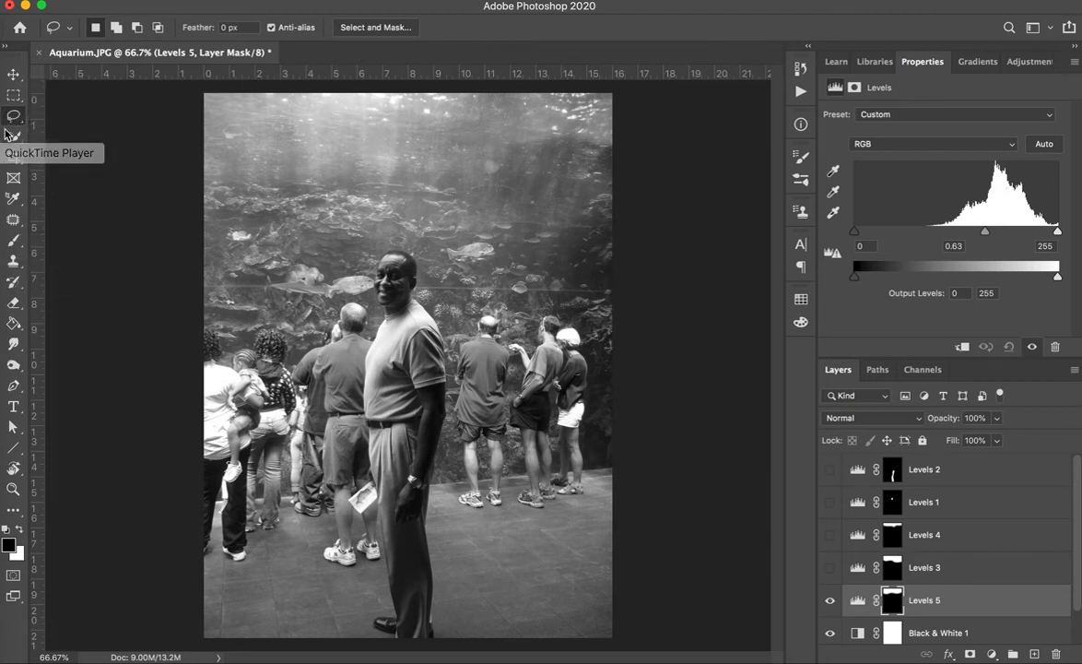
- Lasso the brightest patch of water surface at the photo's upper edge and feather the selection by 32.6 px
{"action": "mouse_move", "coordinate": [293, 83]}
{"action": "left_mouse_down"}
{"action": "mouse_move", "coordinate": [275, 112]}
{"action": "mouse_move", "coordinate": [291, 136]}
{"action": "mouse_move", "coordinate": [325, 143]}
{"action": "mouse_move", "coordinate": [437, 132]}
{"action": "mouse_move", "coordinate": [463, 100]}
{"action": "mouse_move", "coordinate": [439, 84]}
{"action": "mouse_move", "coordinate": [308, 86]}
{"action": "left_mouse_up"}
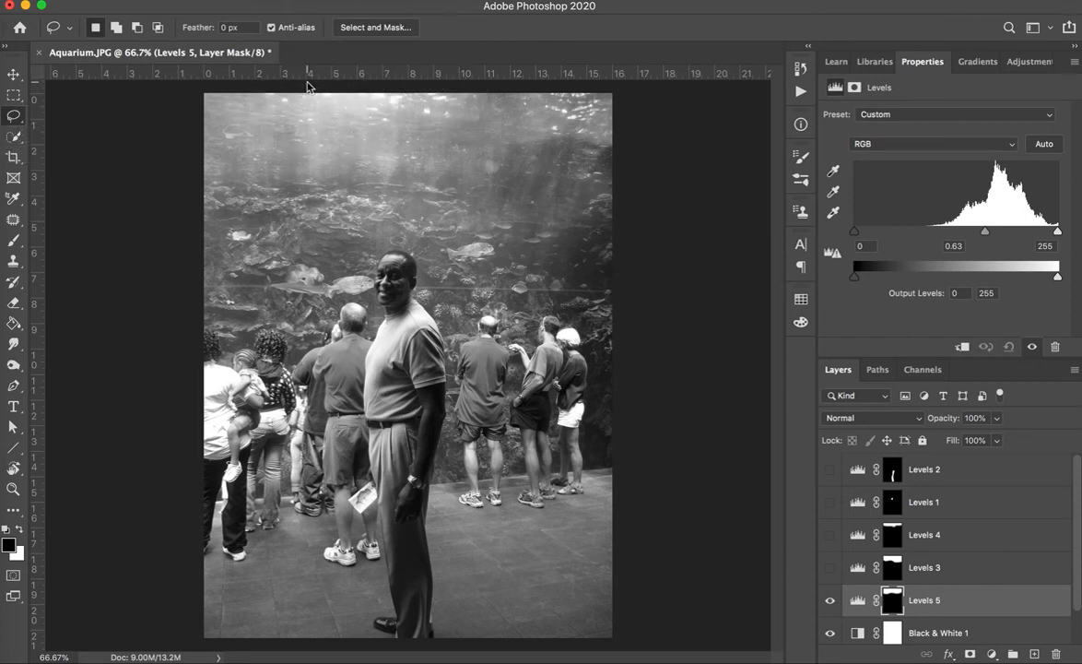
{"action": "left_click", "coordinate": [366, 28]}
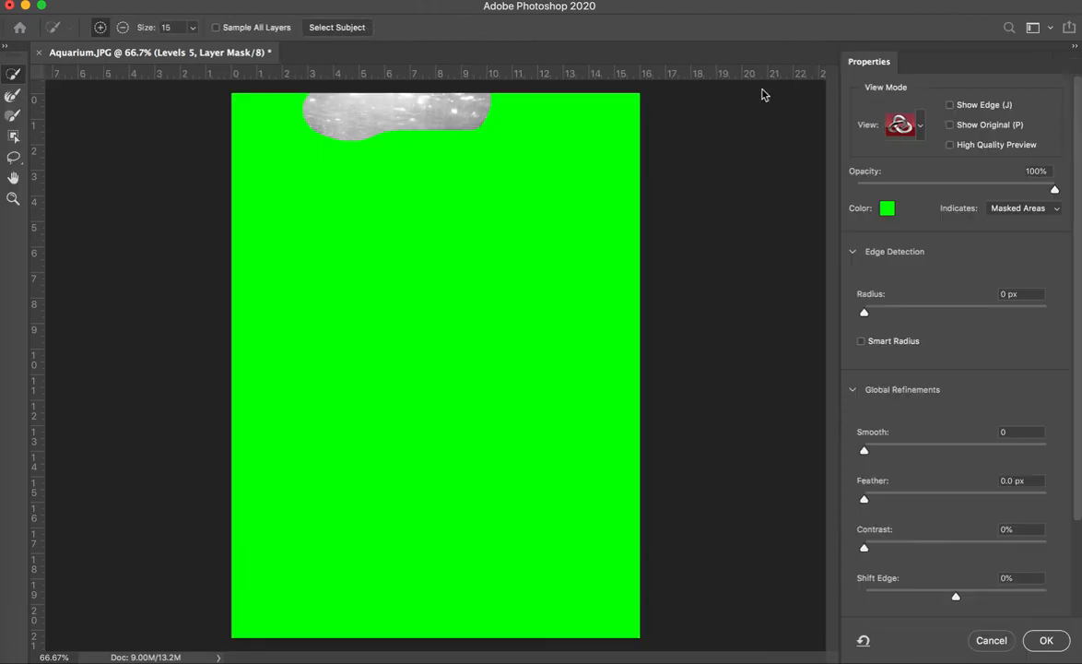
{"action": "left_click_drag", "start_coordinate": [871, 498], "coordinate": [954, 499]}
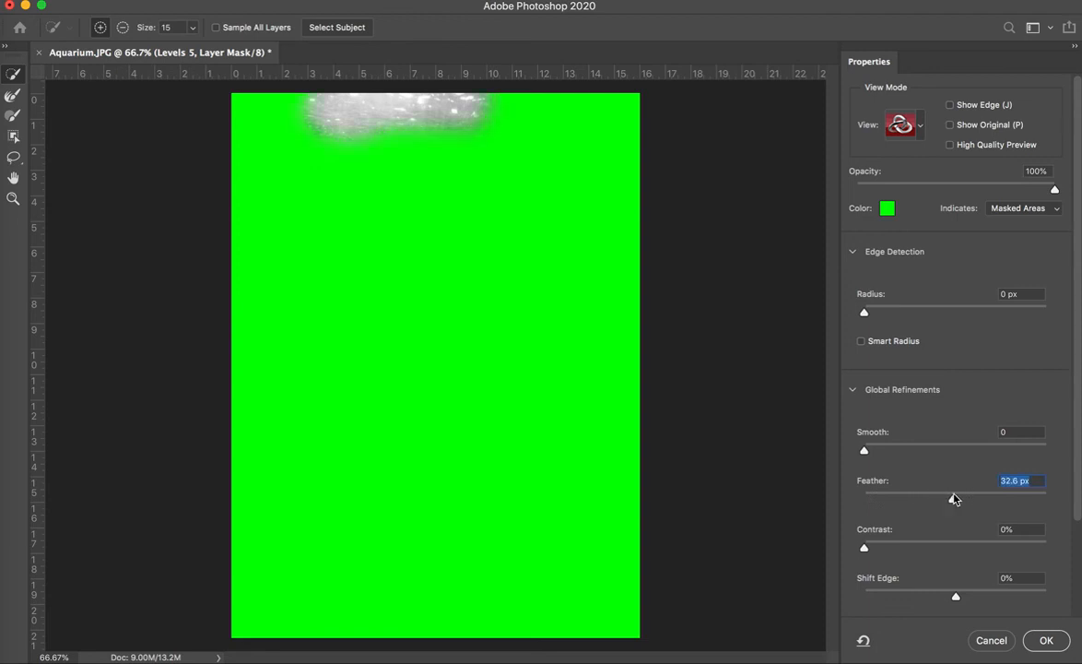
{"action": "left_click", "coordinate": [1048, 642]}
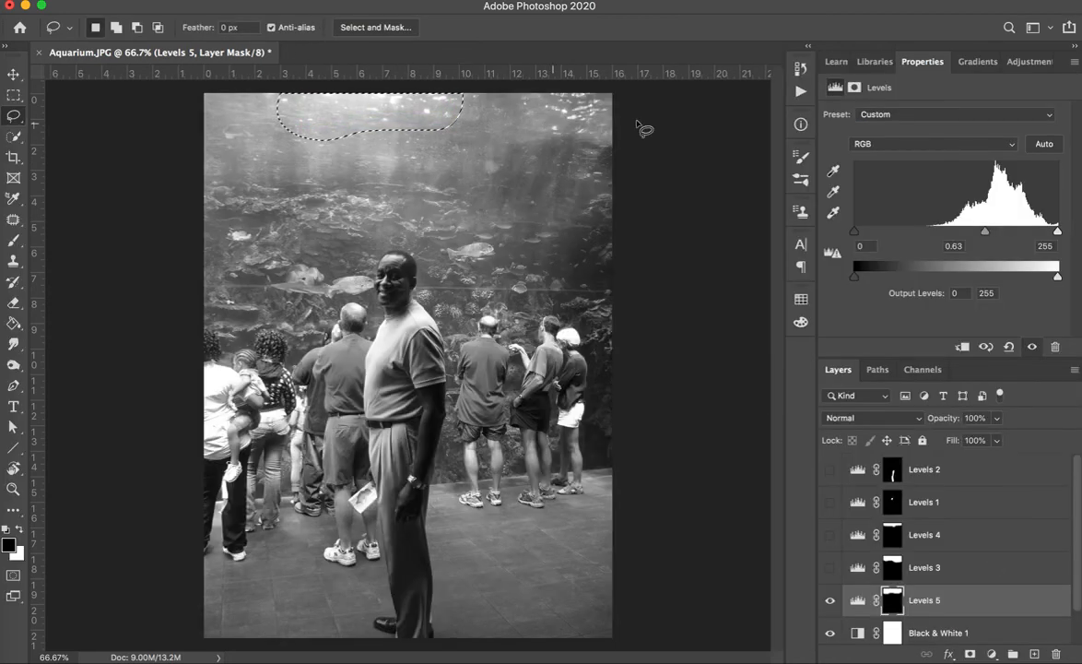
- Add a Levels adjustment layer to the bright surface patch with midtones at 0.55 and highlights at 240
{"action": "left_click", "coordinate": [1029, 62]}
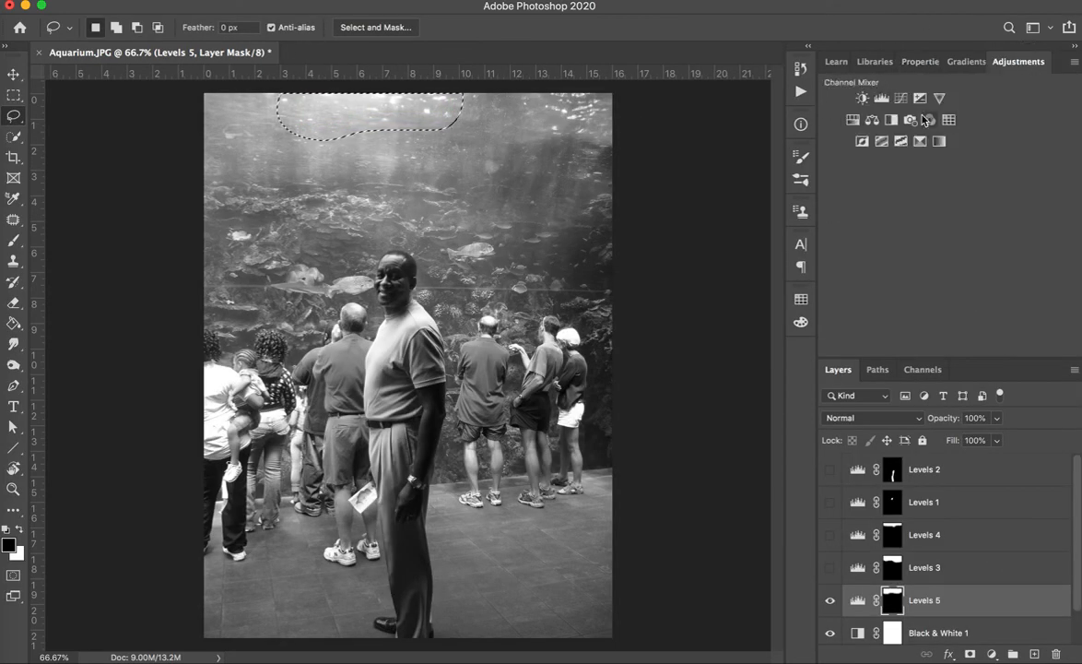
{"action": "left_click", "coordinate": [881, 98]}
{"action": "left_click_drag", "start_coordinate": [959, 237], "coordinate": [992, 238]}
{"action": "left_click_drag", "start_coordinate": [1057, 231], "coordinate": [977, 232]}
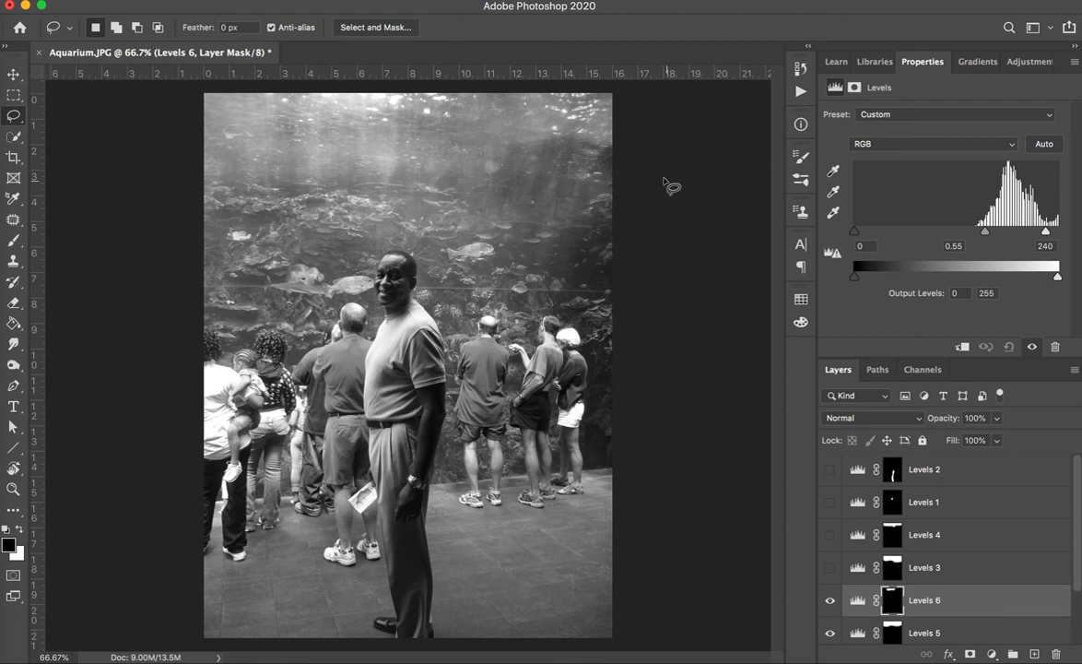
- Show the Levels 1 and Levels 2 layers again
{"action": "left_click", "coordinate": [831, 502]}
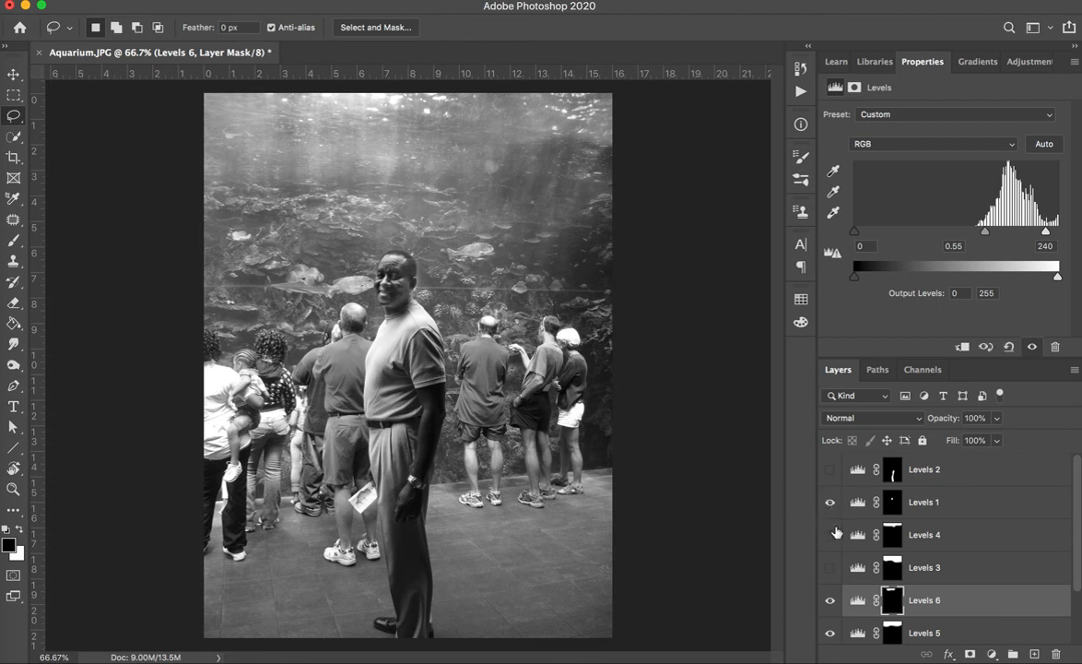
{"action": "left_click", "coordinate": [831, 470]}
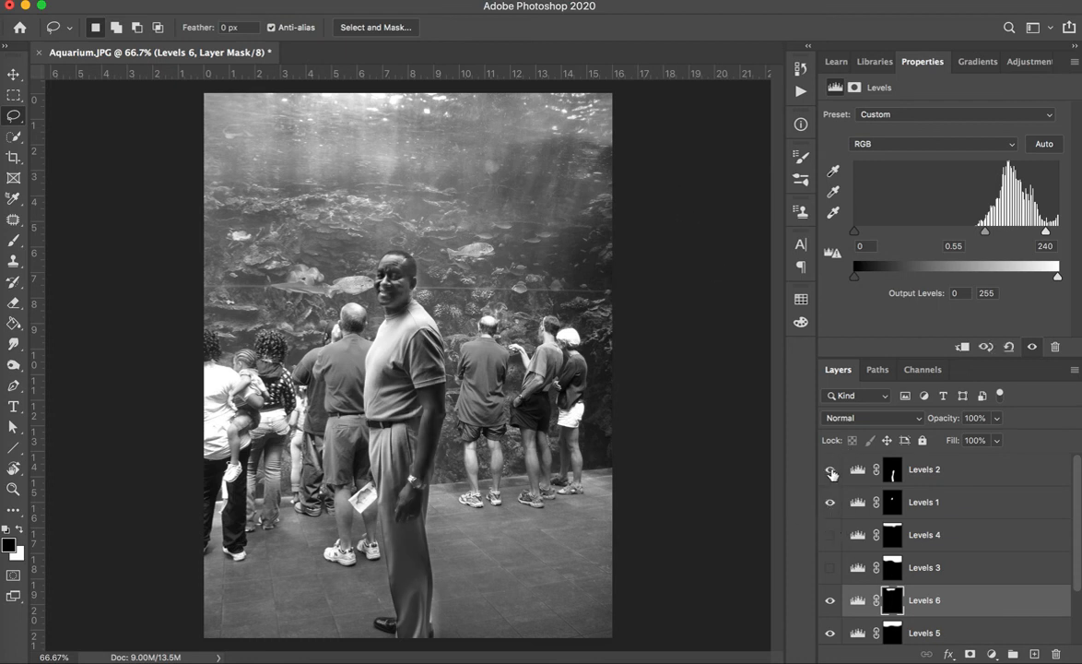